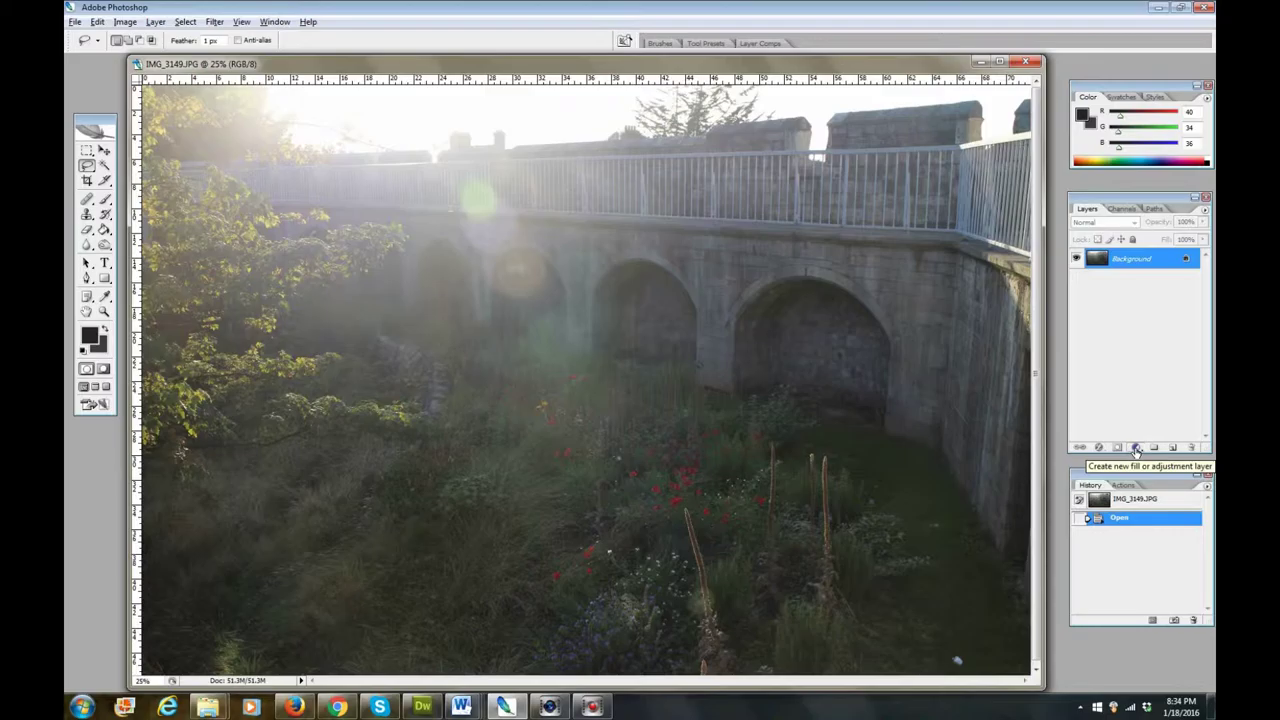
Add a Levels adjustment layer from the Layers panel.
click(1136, 450)
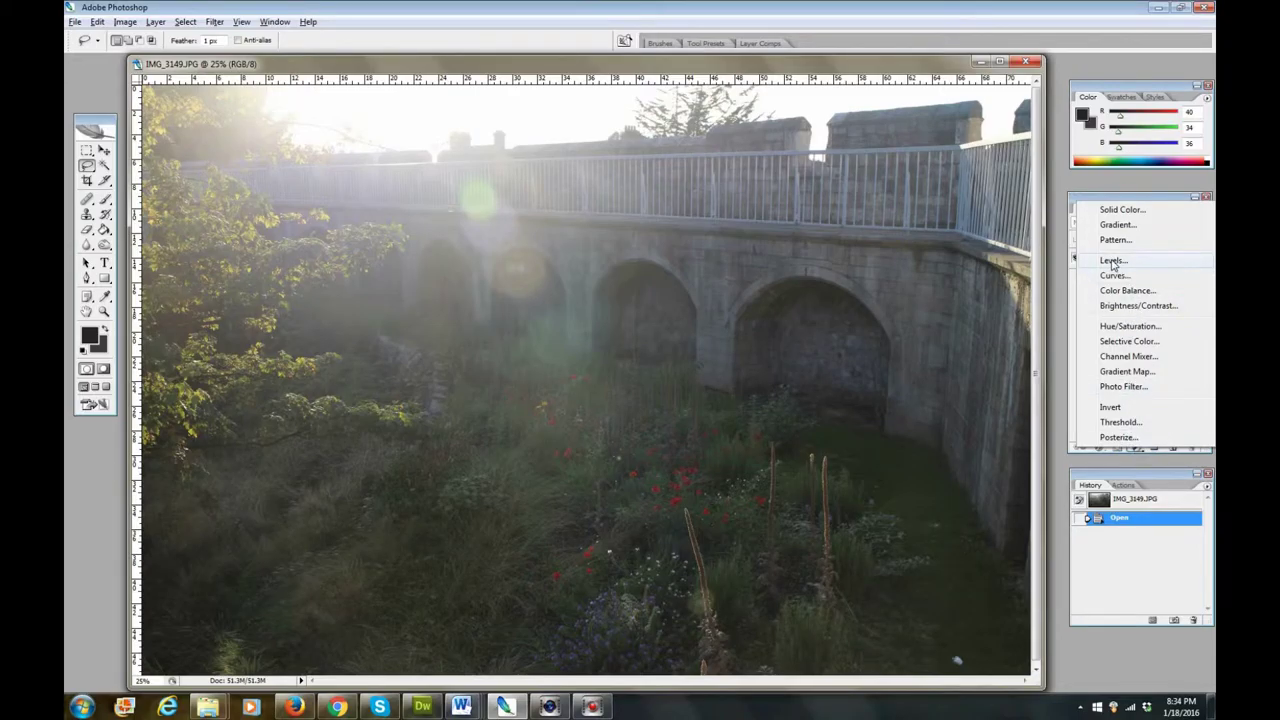
click(1113, 261)
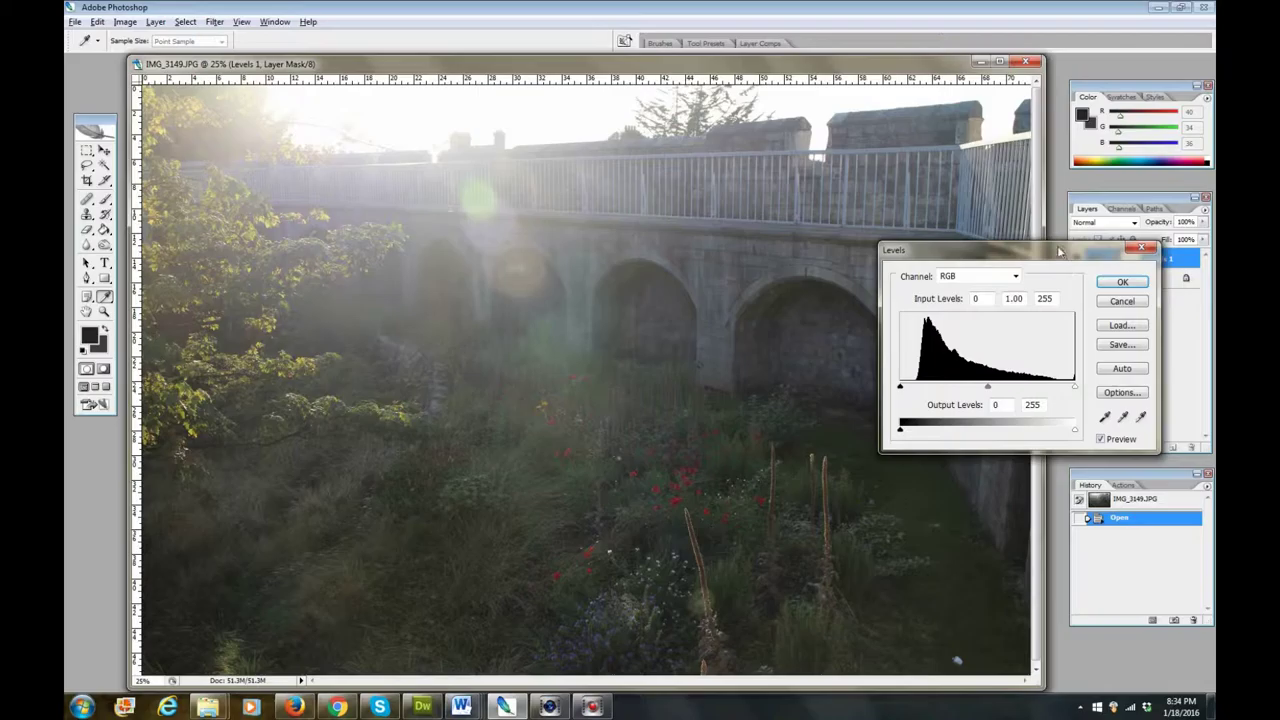
drag(1060, 251, 1041, 289)
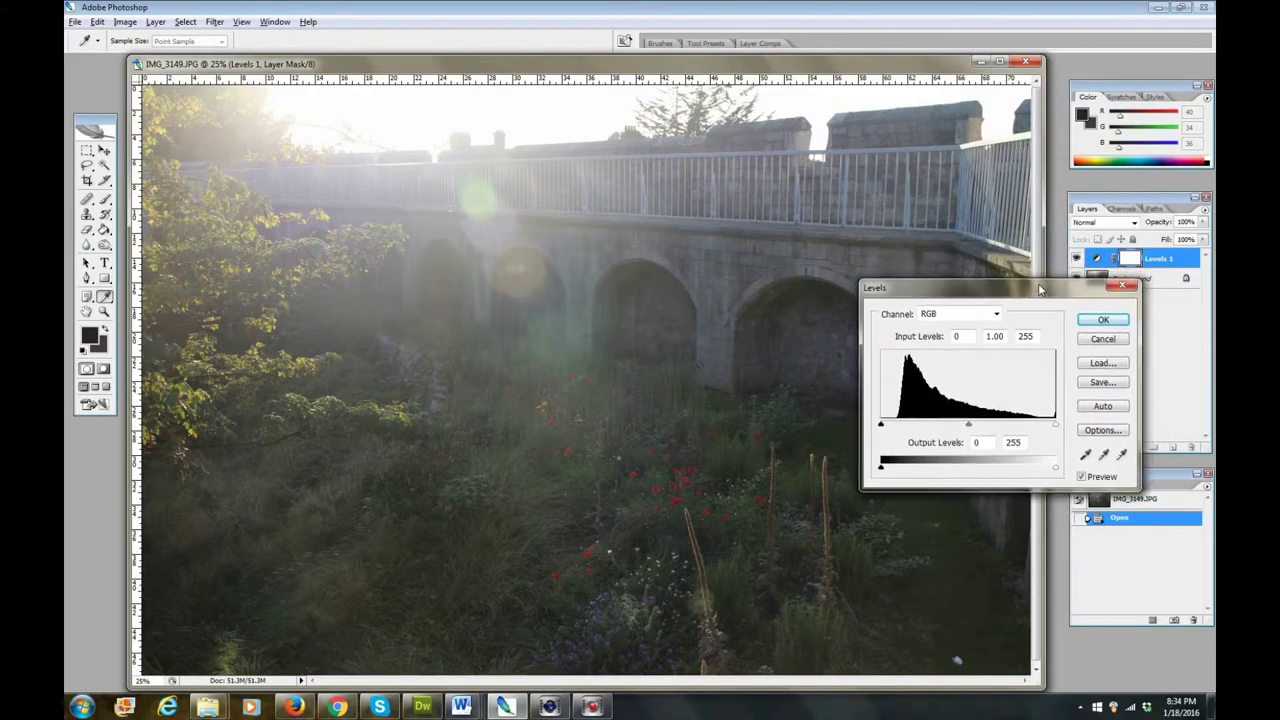
Set the Levels input values to black 31, gamma 1.00 and white 218.
click(881, 427)
drag(881, 427, 901, 427)
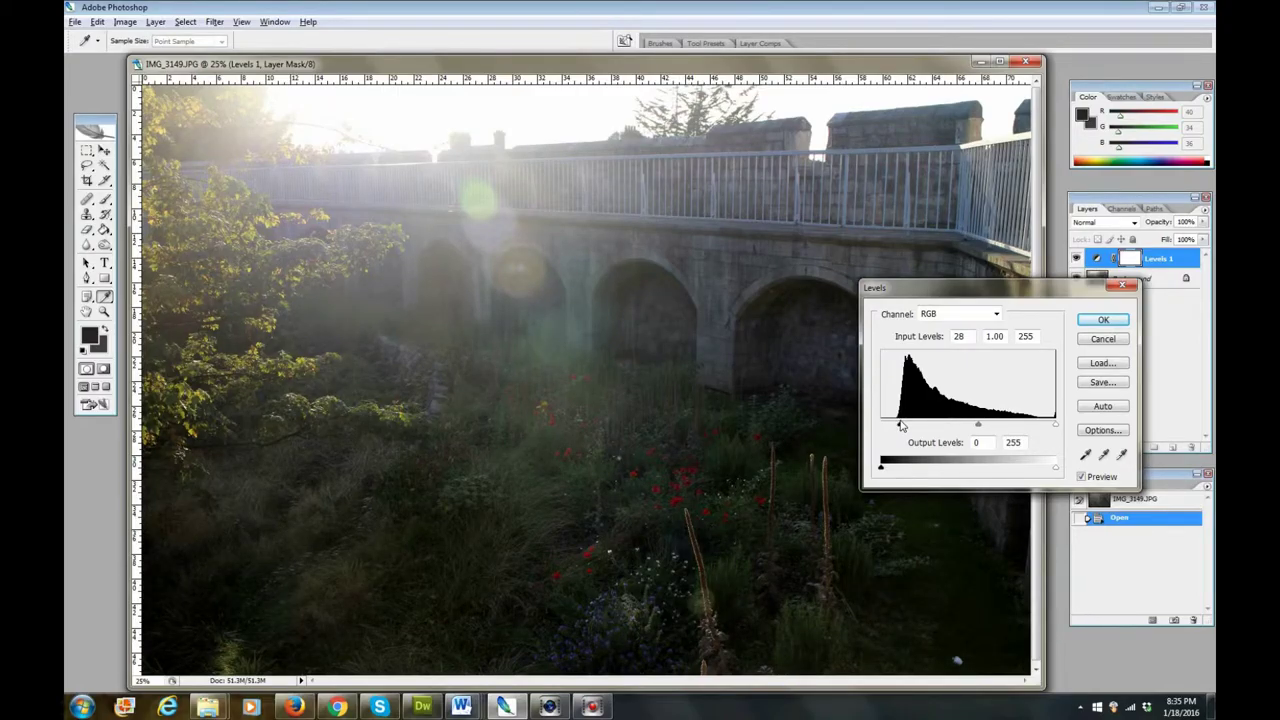
drag(901, 427, 899, 425)
mouse_move(898, 422)
mouse_down()
mouse_move(963, 422)
mouse_move(901, 414)
mouse_up()
drag(1056, 425, 1032, 437)
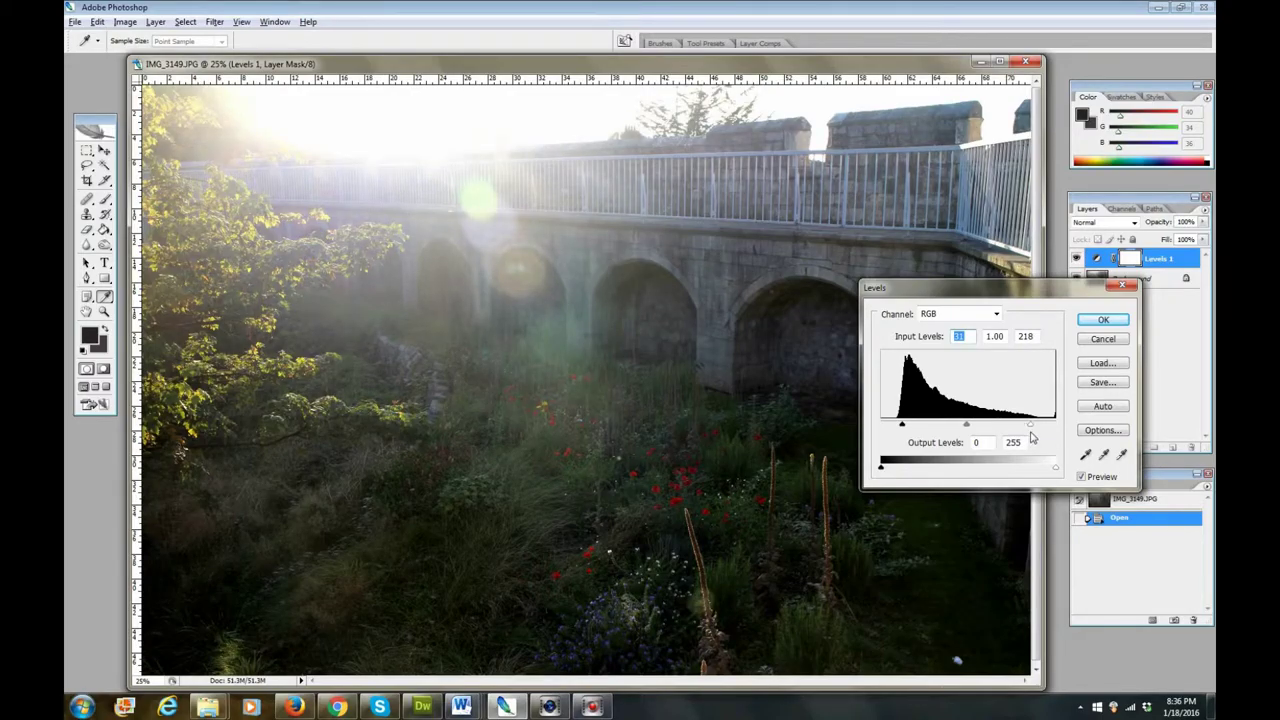
click(1032, 437)
Confirm the Levels settings and merge the adjustment layer down into the Background.
click(1104, 321)
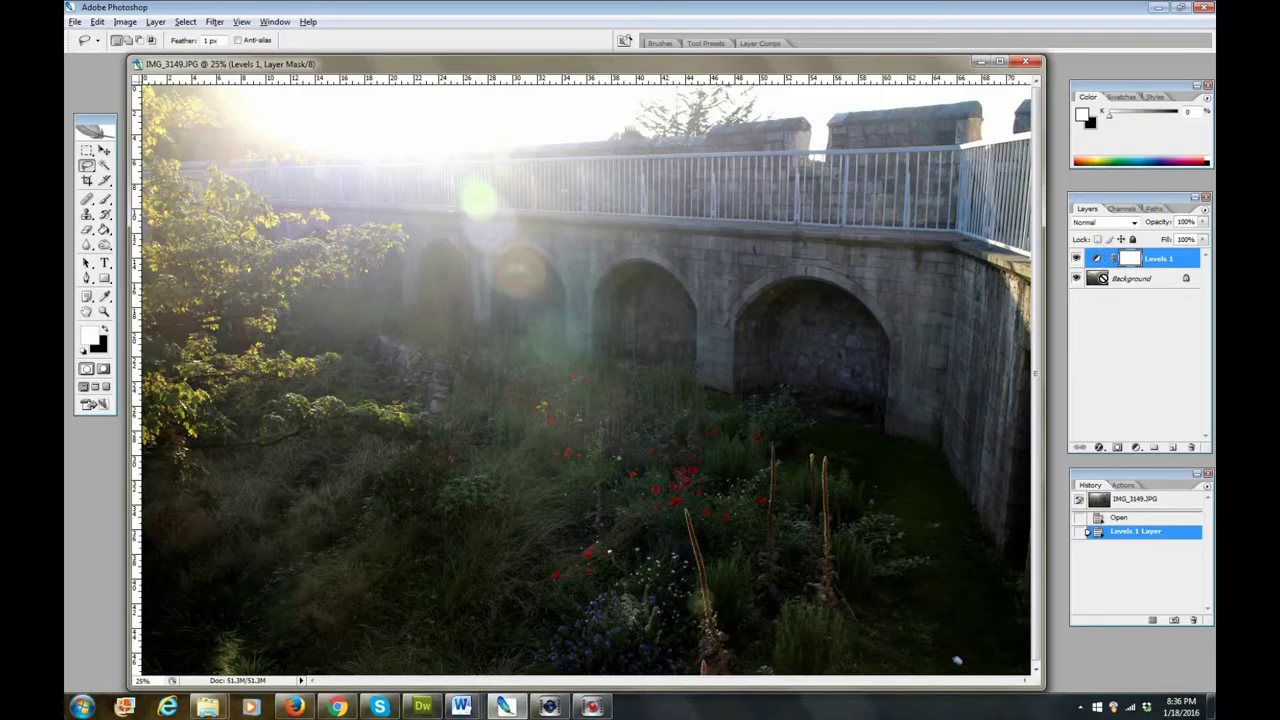
key(ctrl+e)
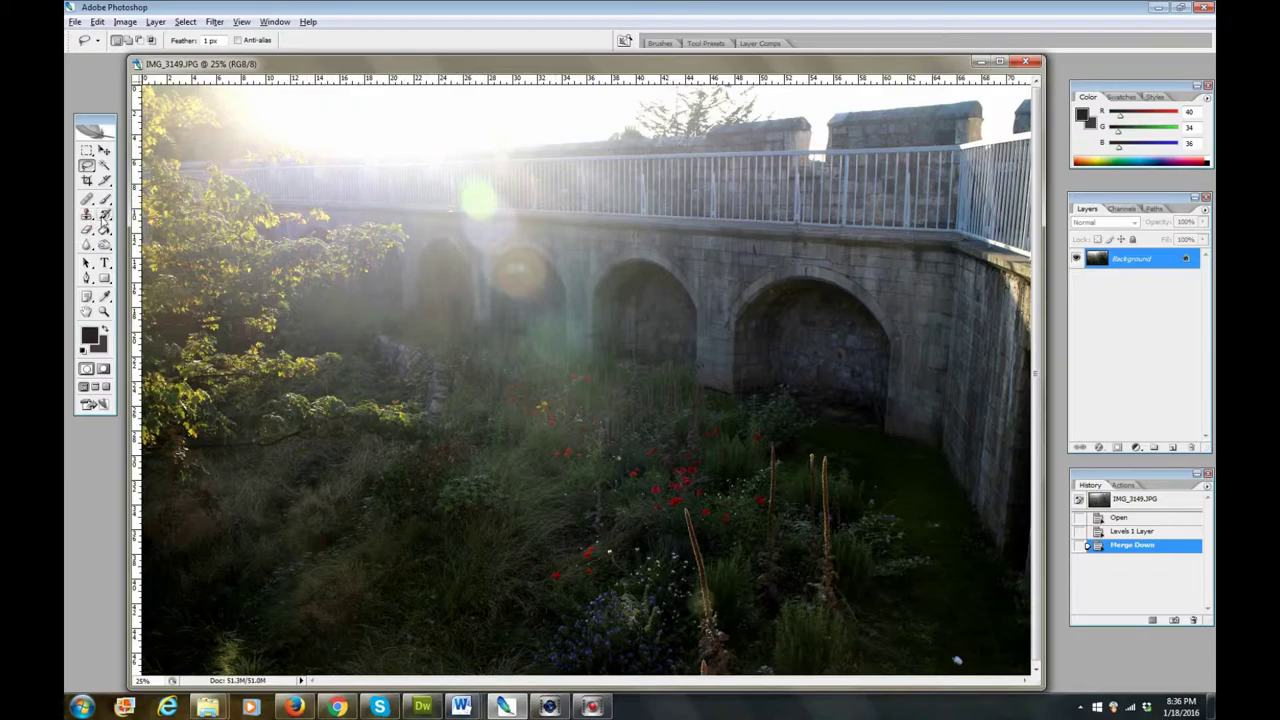
Paint original tones over the top-left sky glare with a 1000 px History Brush.
click(105, 215)
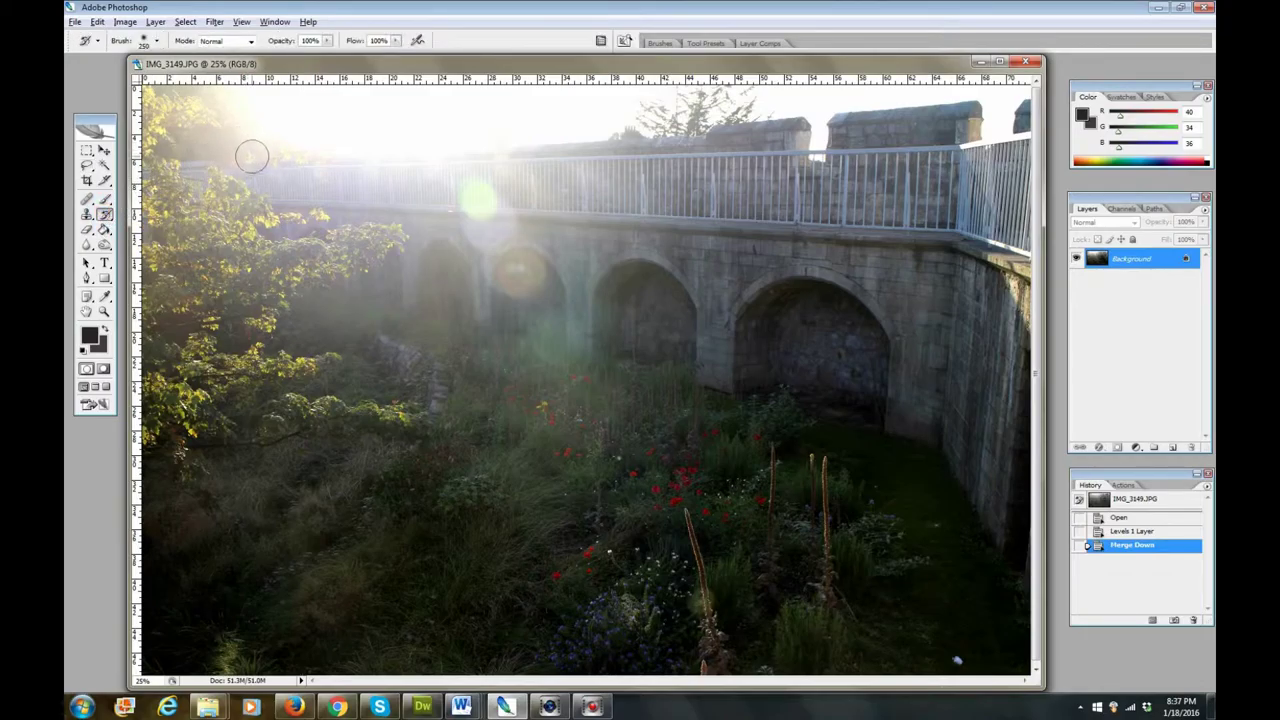
key(bracketright)
key(bracketright)
key(bracketright)
key(bracketright)
key(bracketright)
key(bracketright)
key(bracketright)
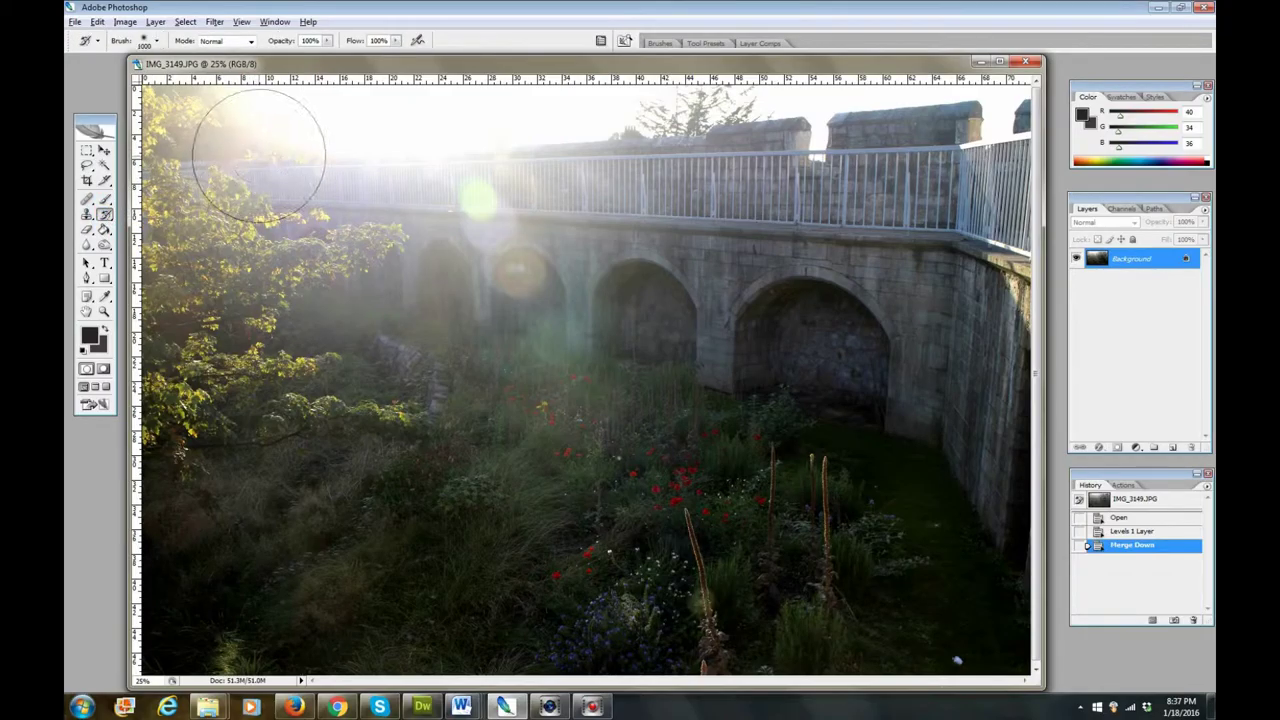
key(bracketleft)
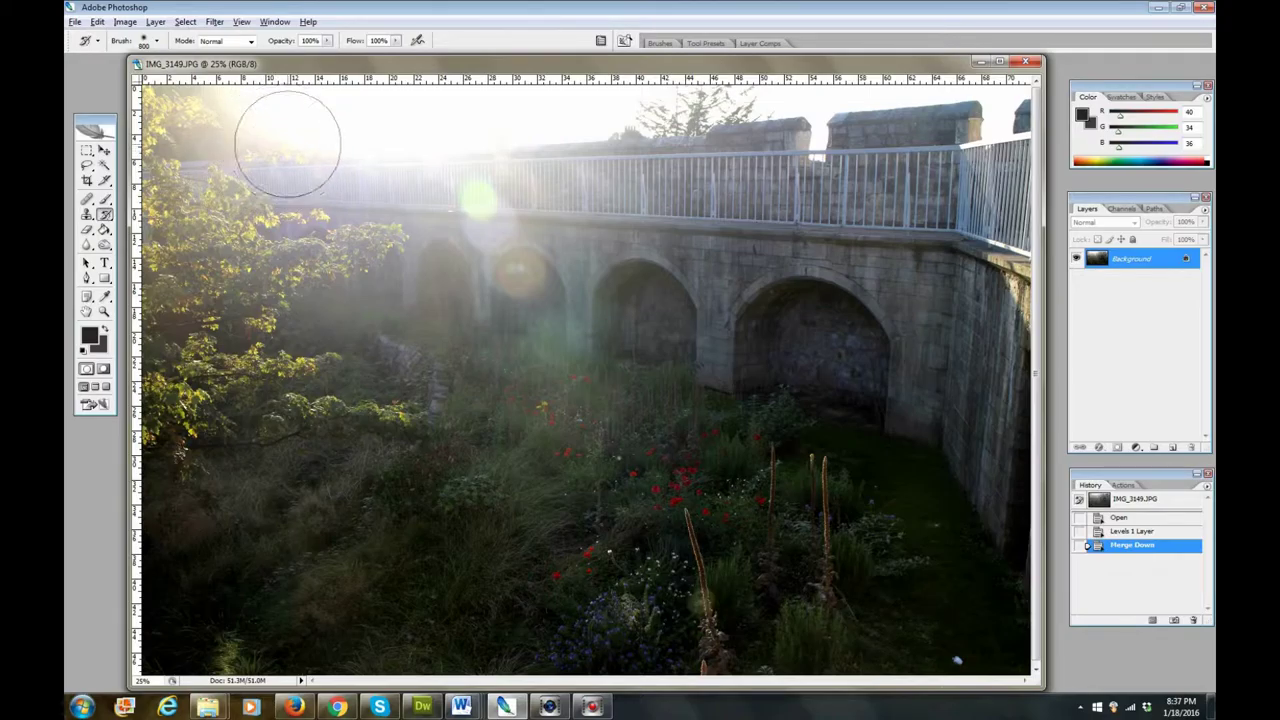
key(bracketright)
key(bracketright)
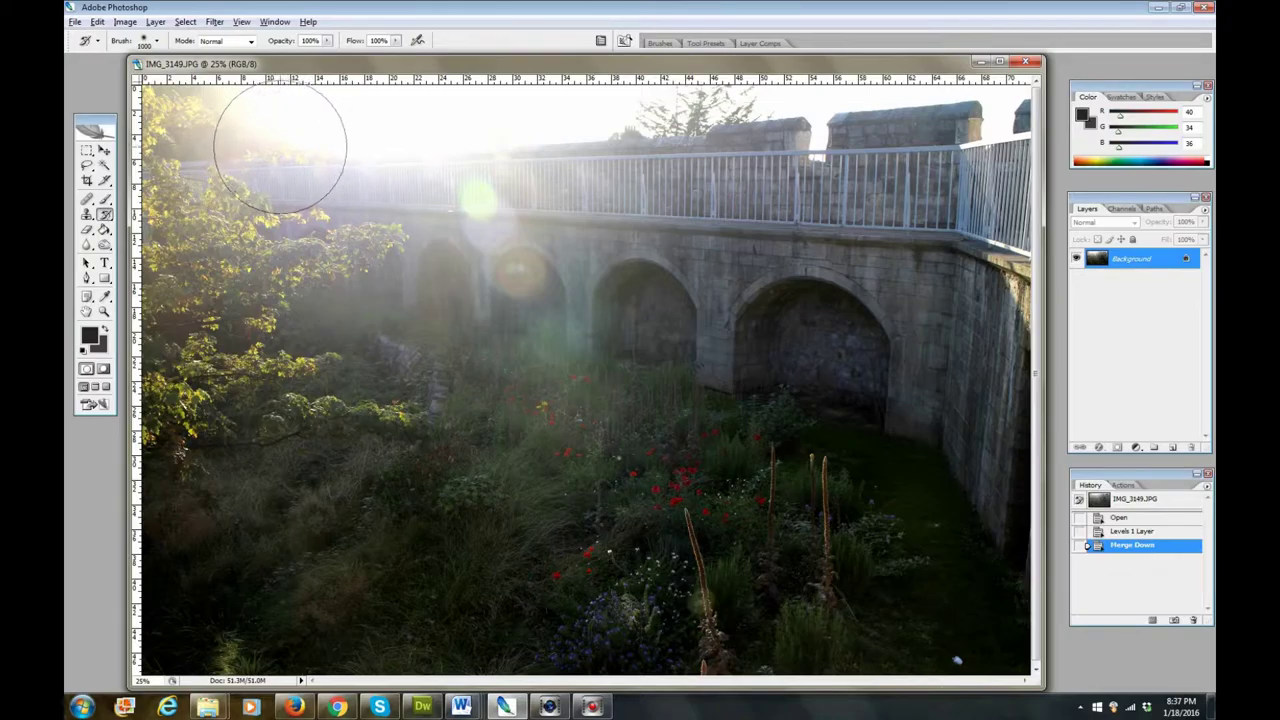
mouse_move(244, 135)
mouse_down()
mouse_move(514, 143)
mouse_move(623, 129)
mouse_move(643, 143)
mouse_move(620, 138)
mouse_up()
mouse_move(442, 140)
mouse_down()
mouse_move(366, 143)
mouse_move(279, 175)
mouse_move(241, 138)
mouse_move(195, 125)
mouse_move(205, 150)
mouse_up()
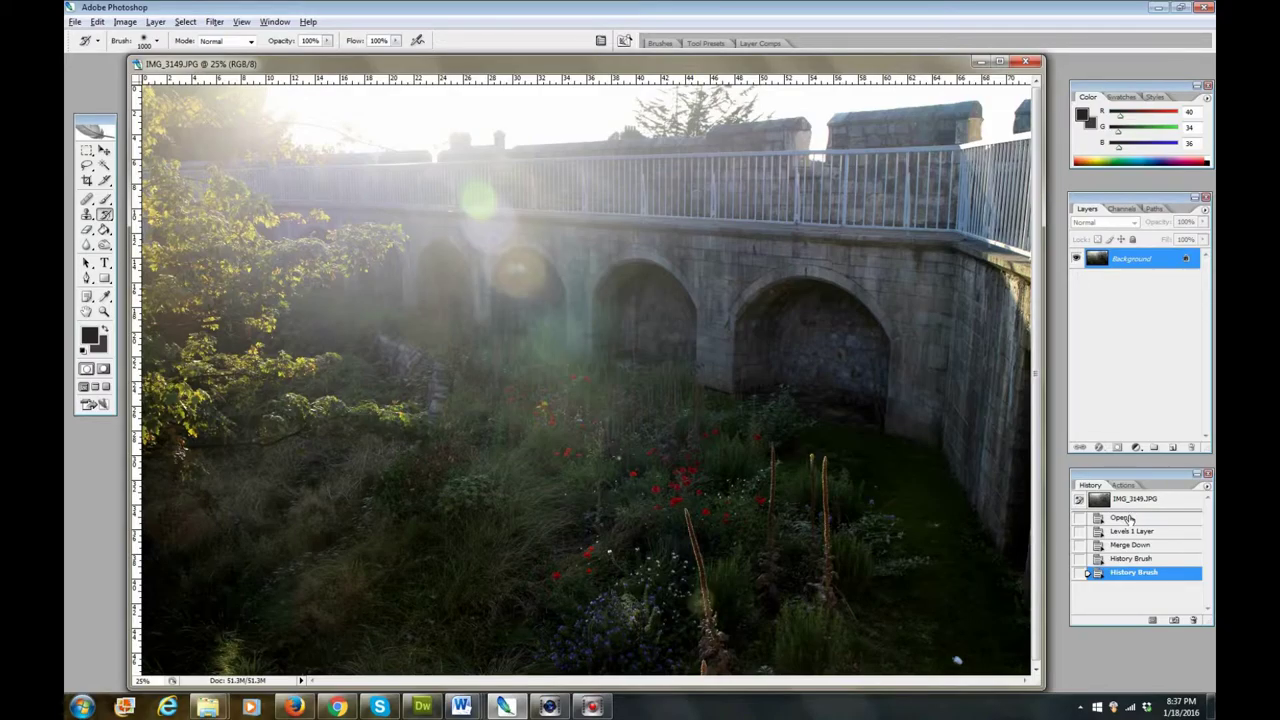
click(1124, 518)
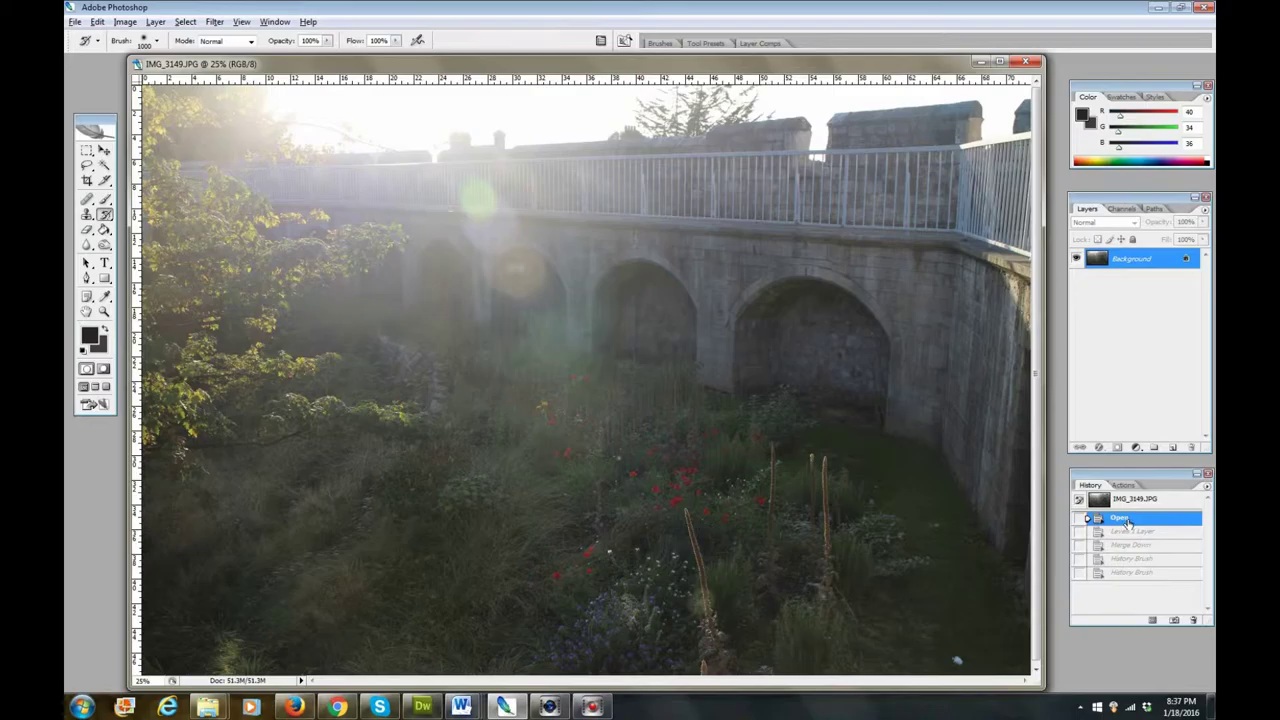
click(1133, 572)
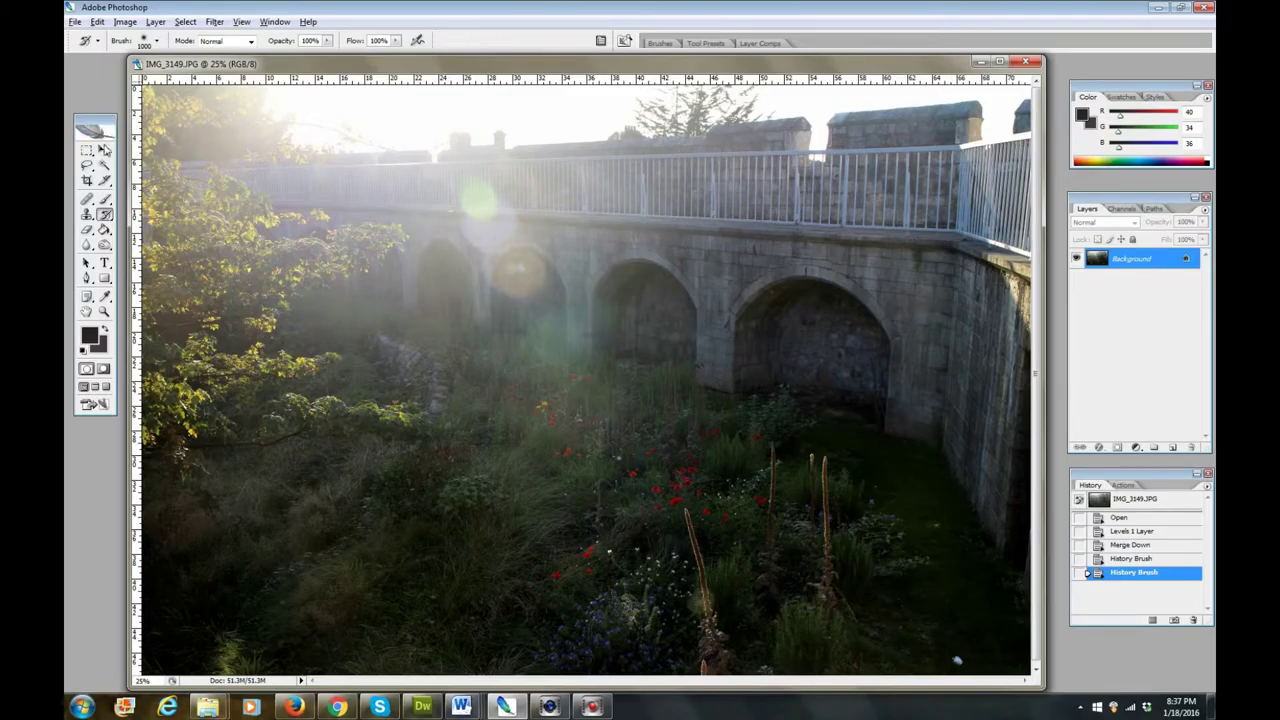
Heal the spot among the red poppies using an enlarged Healing Brush sampled from nearby plants.
click(103, 151)
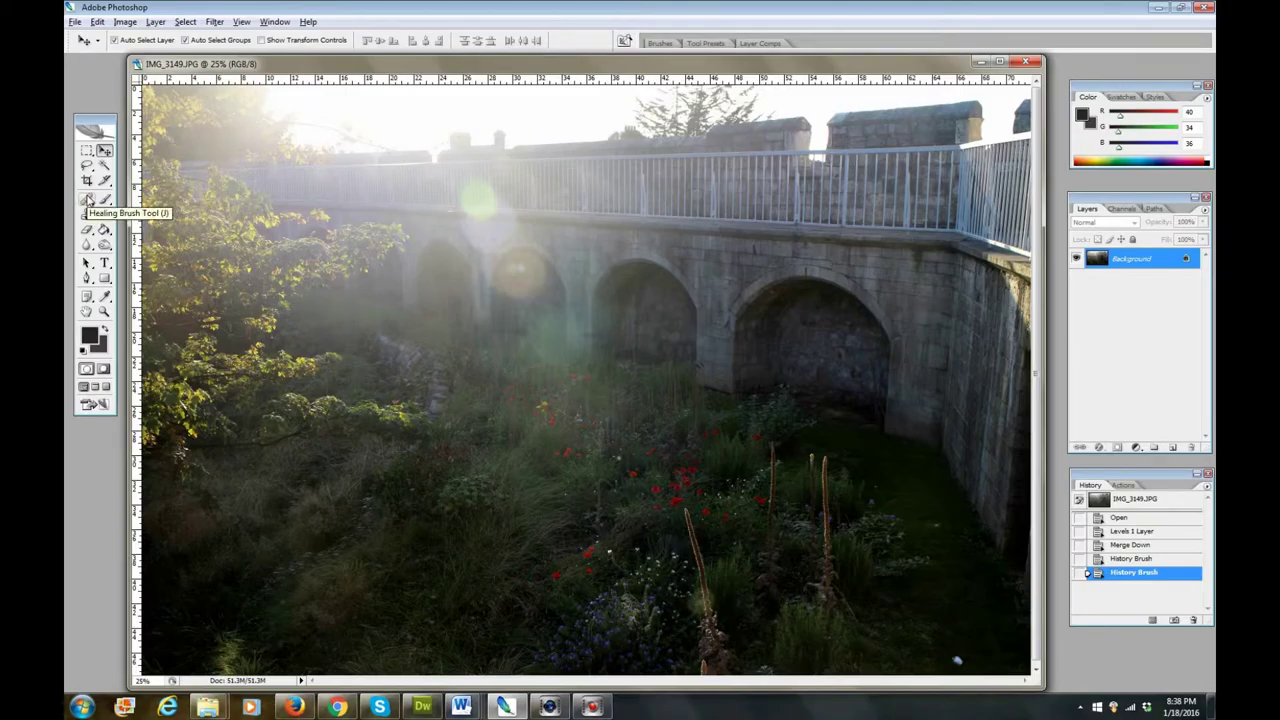
click(87, 199)
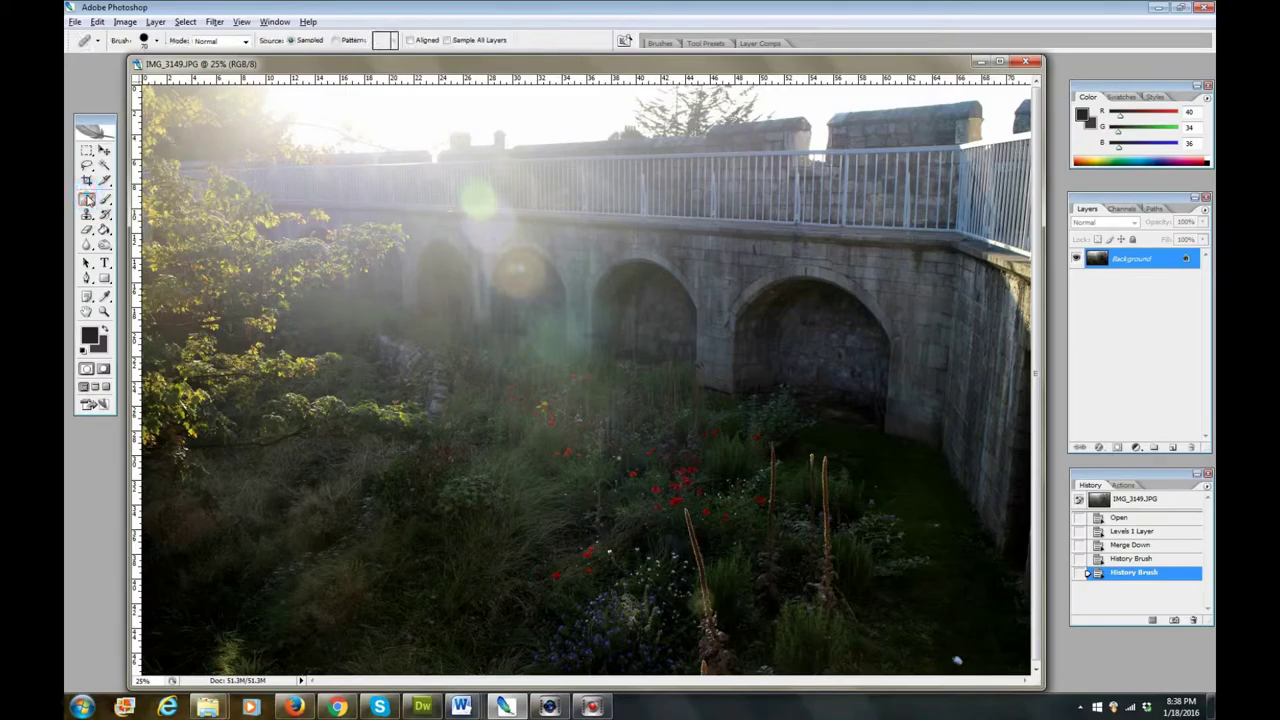
click(87, 199)
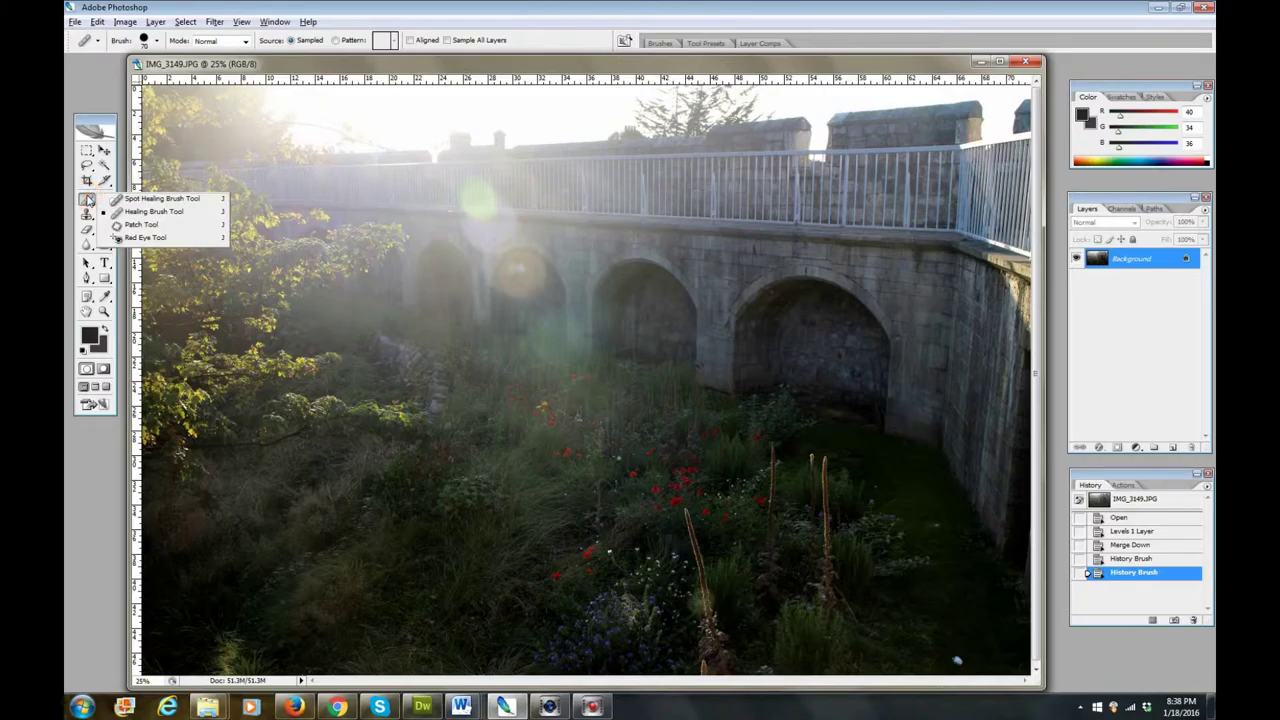
click(156, 213)
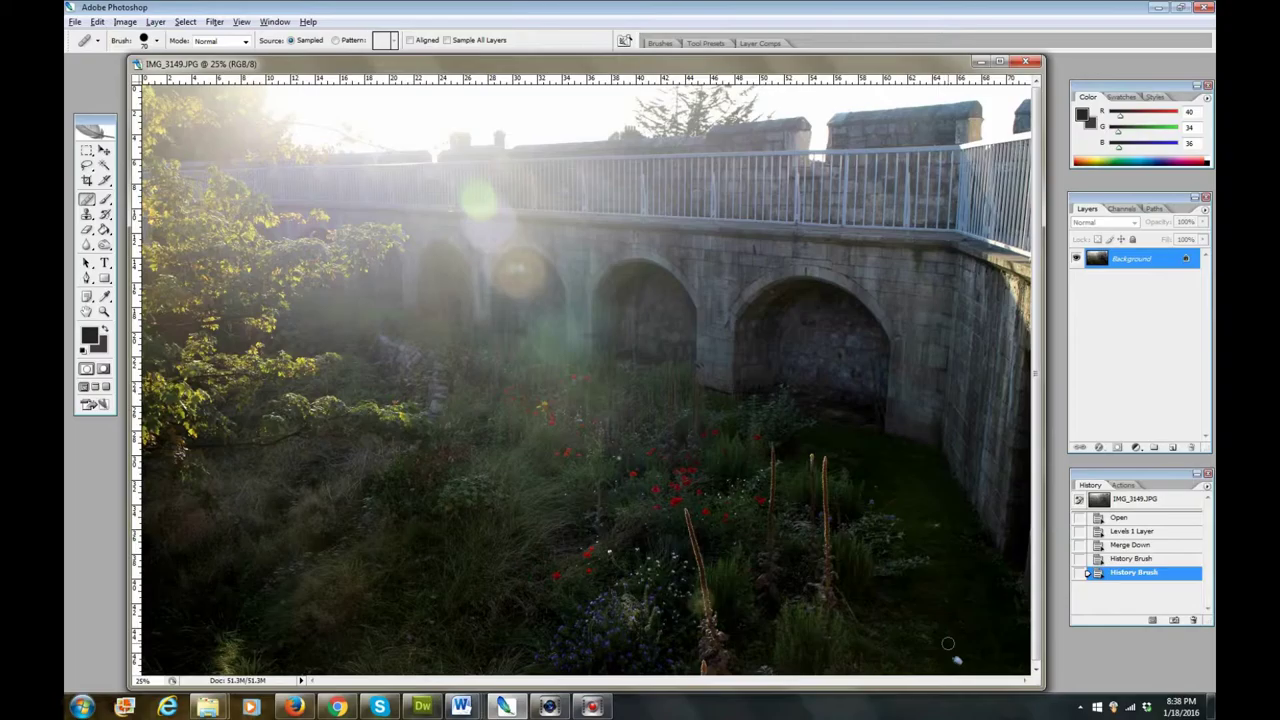
key(bracketright)
key(bracketright)
key(bracketright)
key(bracketright)
key(Caps_Lock)
key(Caps_Lock)
click(955, 659)
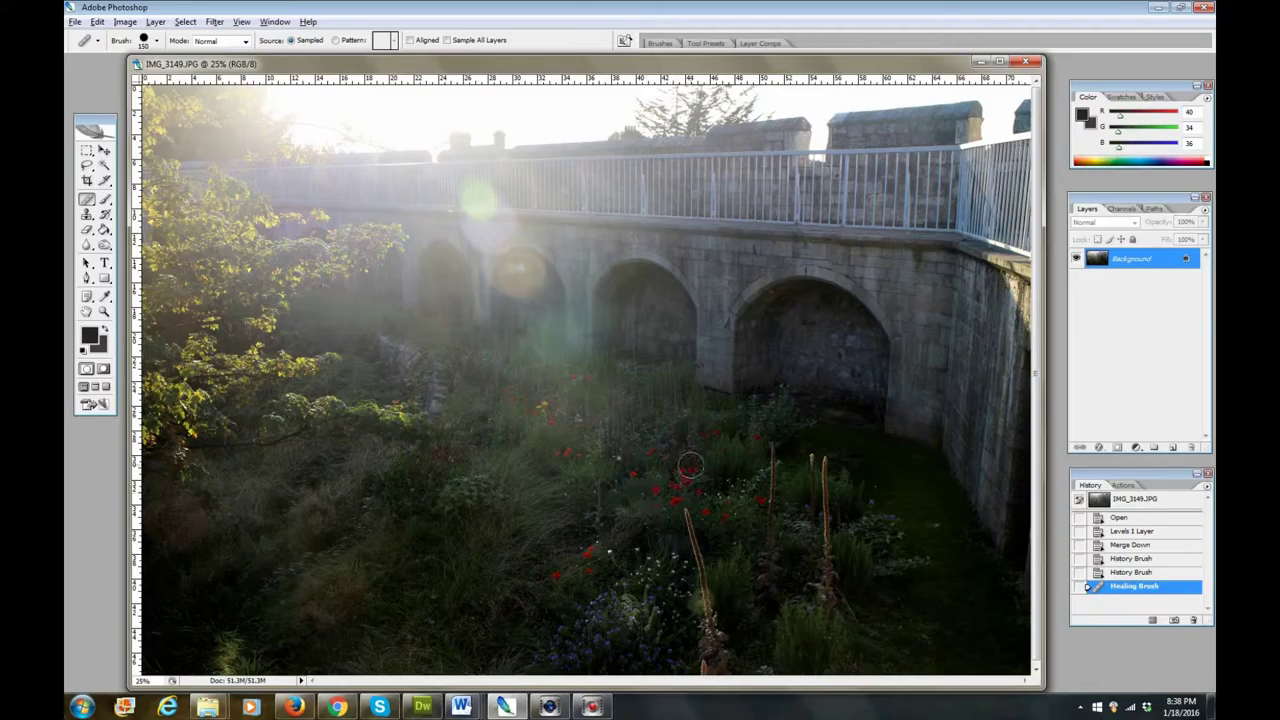
key(bracketright)
key(bracketright)
key(bracketright)
key(bracketright)
key(bracketright)
alt+click(679, 483)
mouse_move(379, 706)
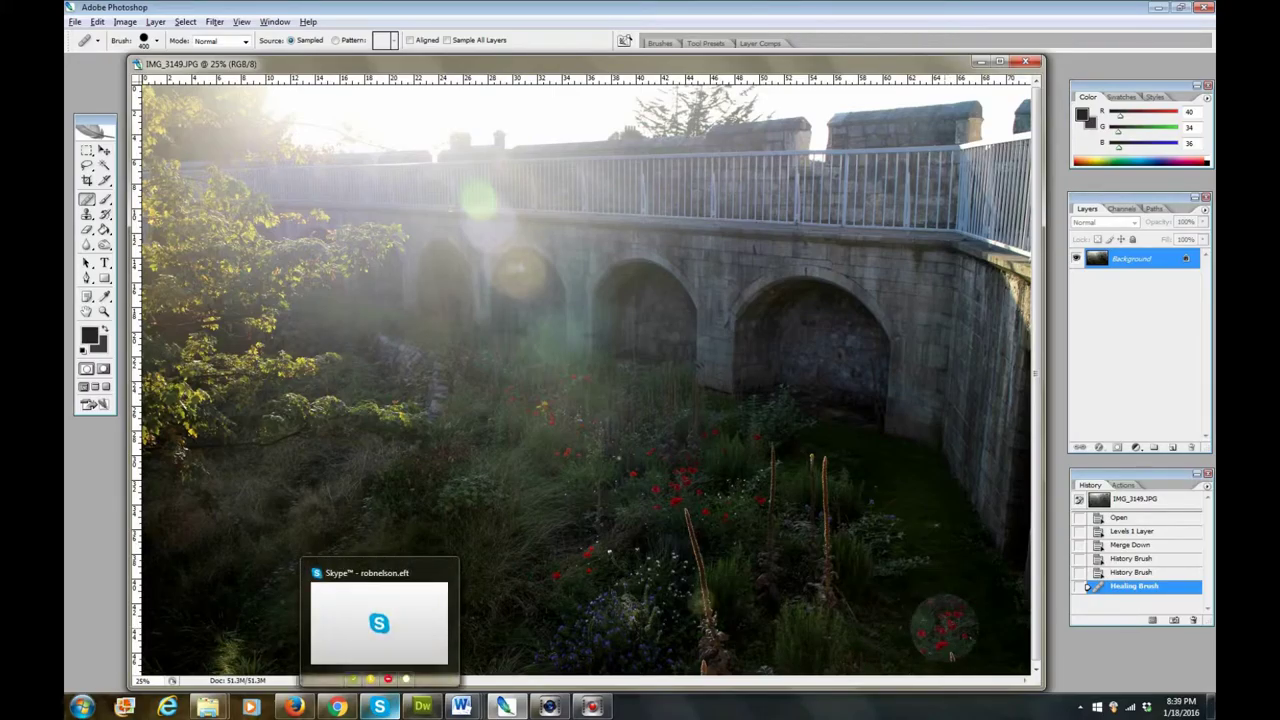
click(943, 625)
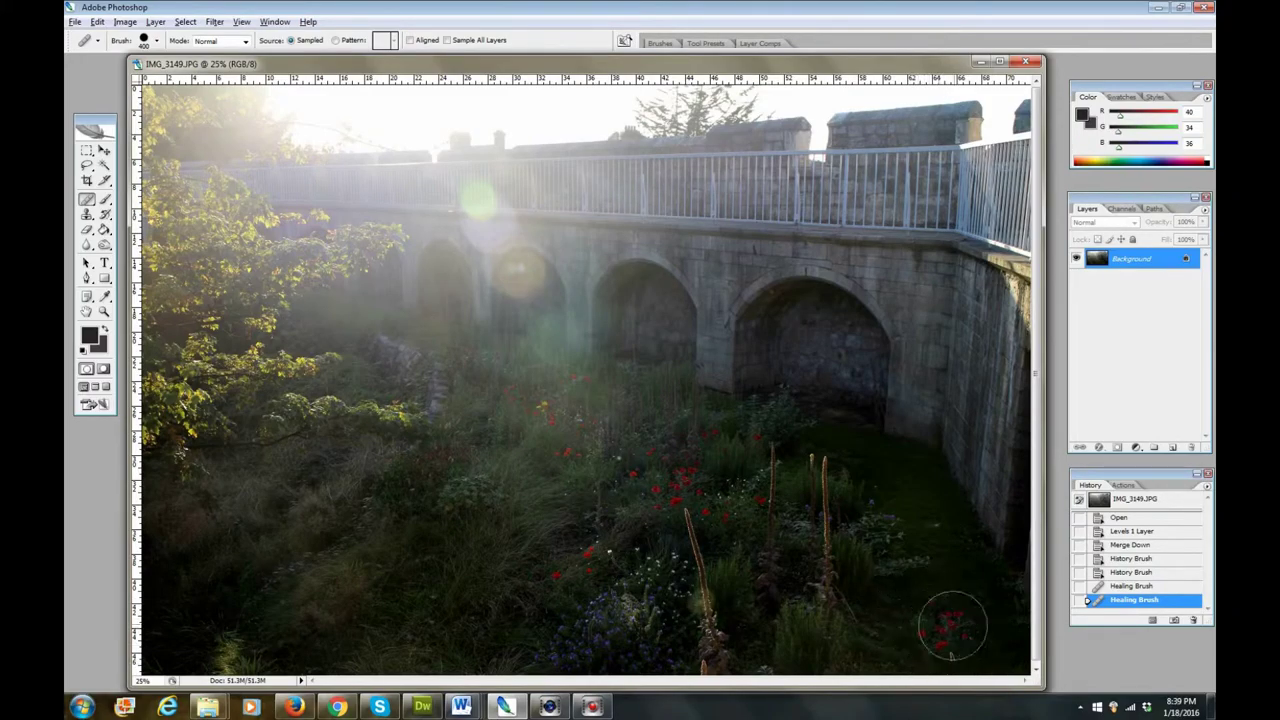
click(1140, 586)
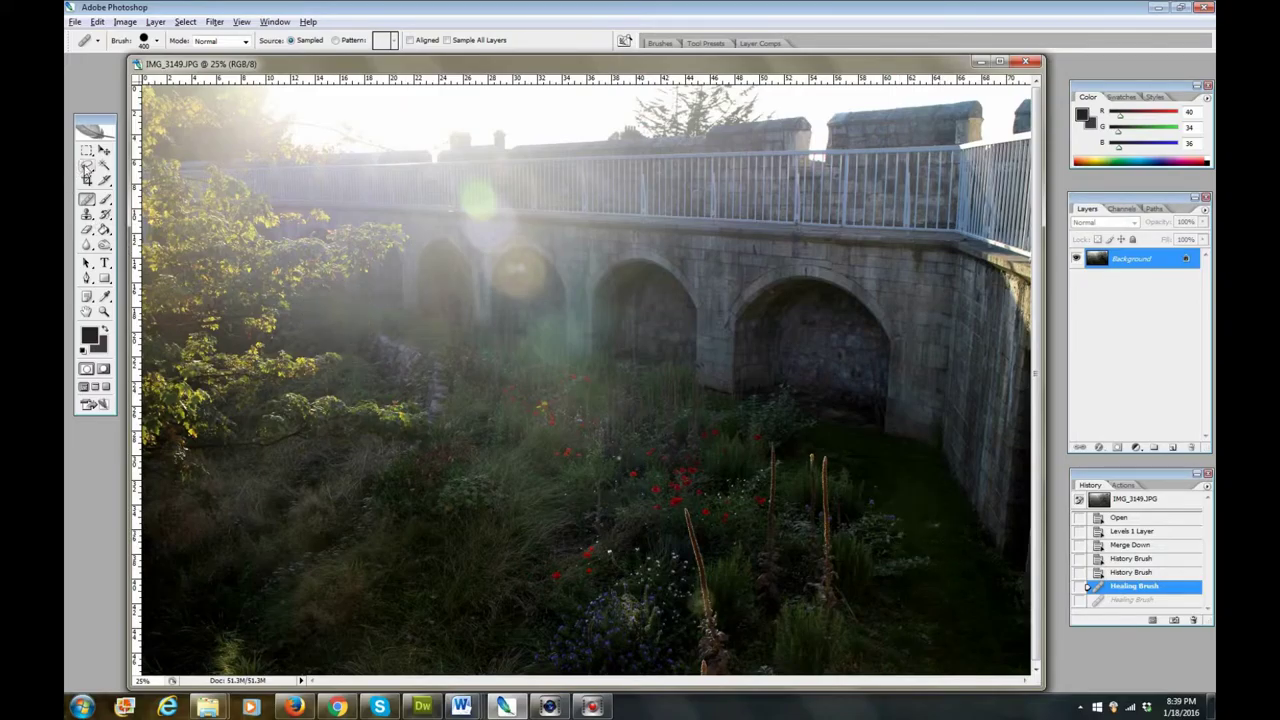
click(86, 166)
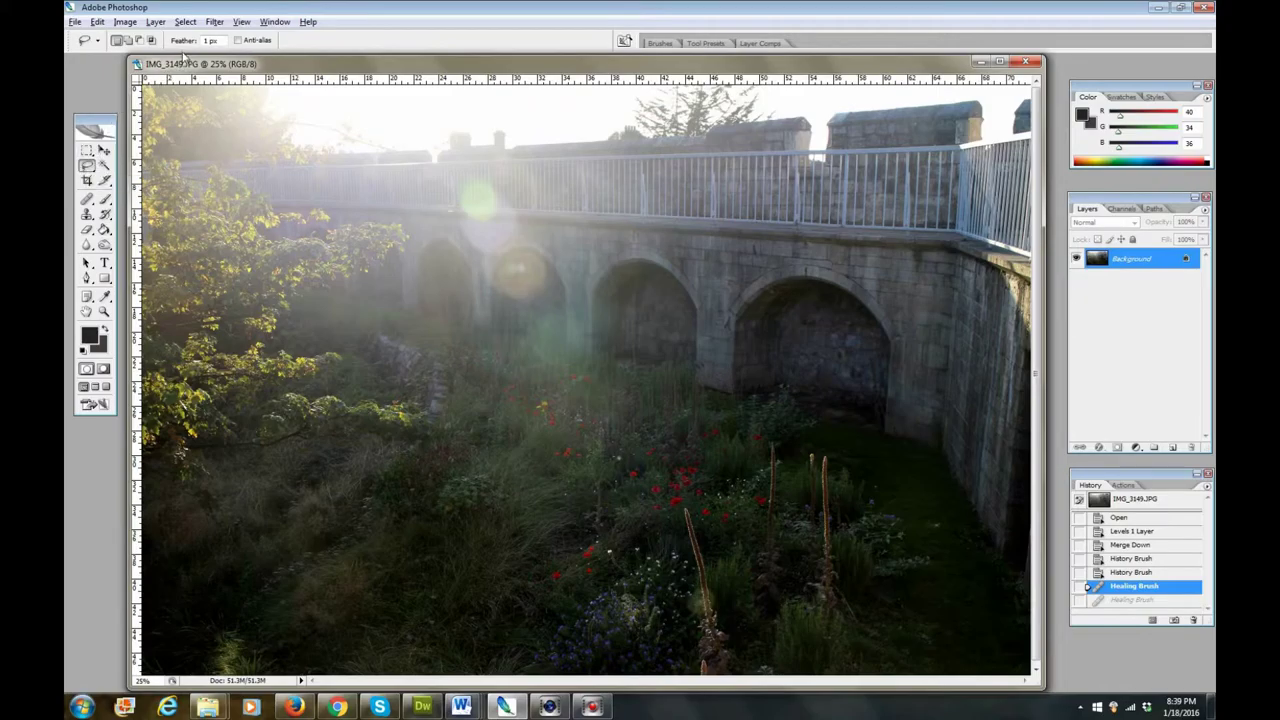
Lasso a small patch of grass with a 3 px feather.
click(209, 40)
key(Return)
drag(925, 520, 945, 508)
drag(947, 531, 948, 535)
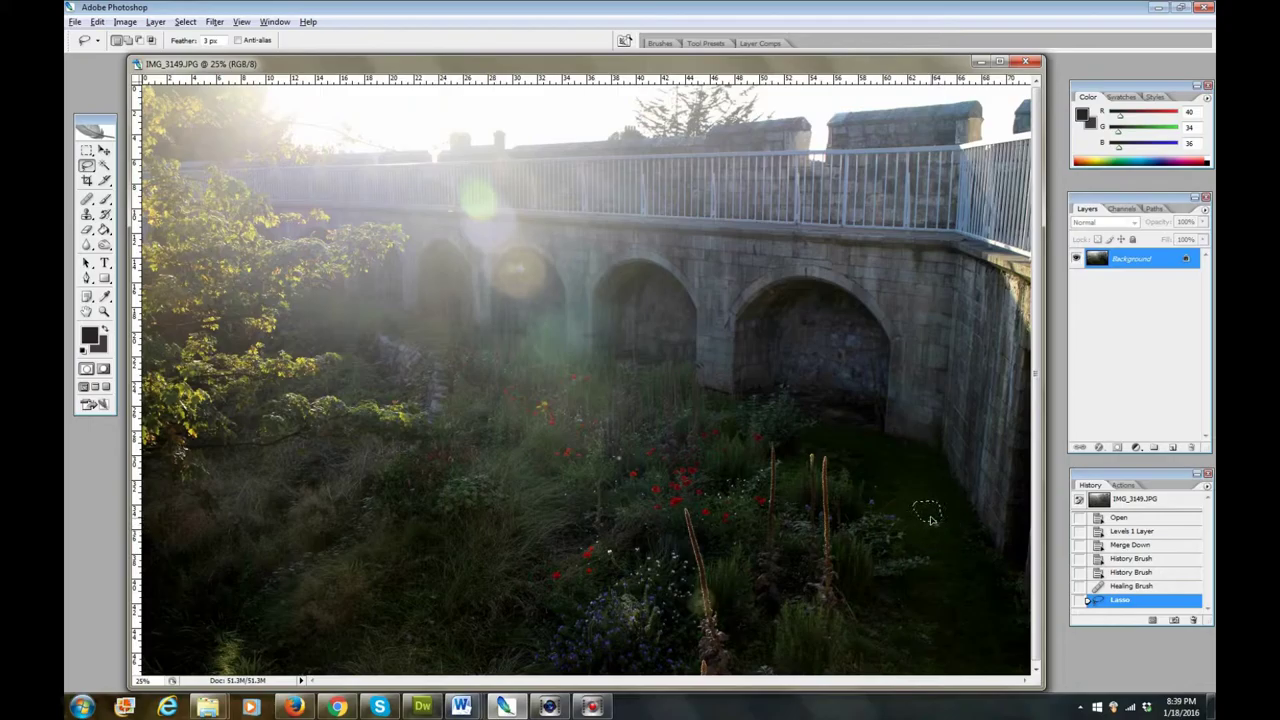
Move the selection onto clean grass, duplicate it over the spot, and deselect.
drag(928, 517, 926, 514)
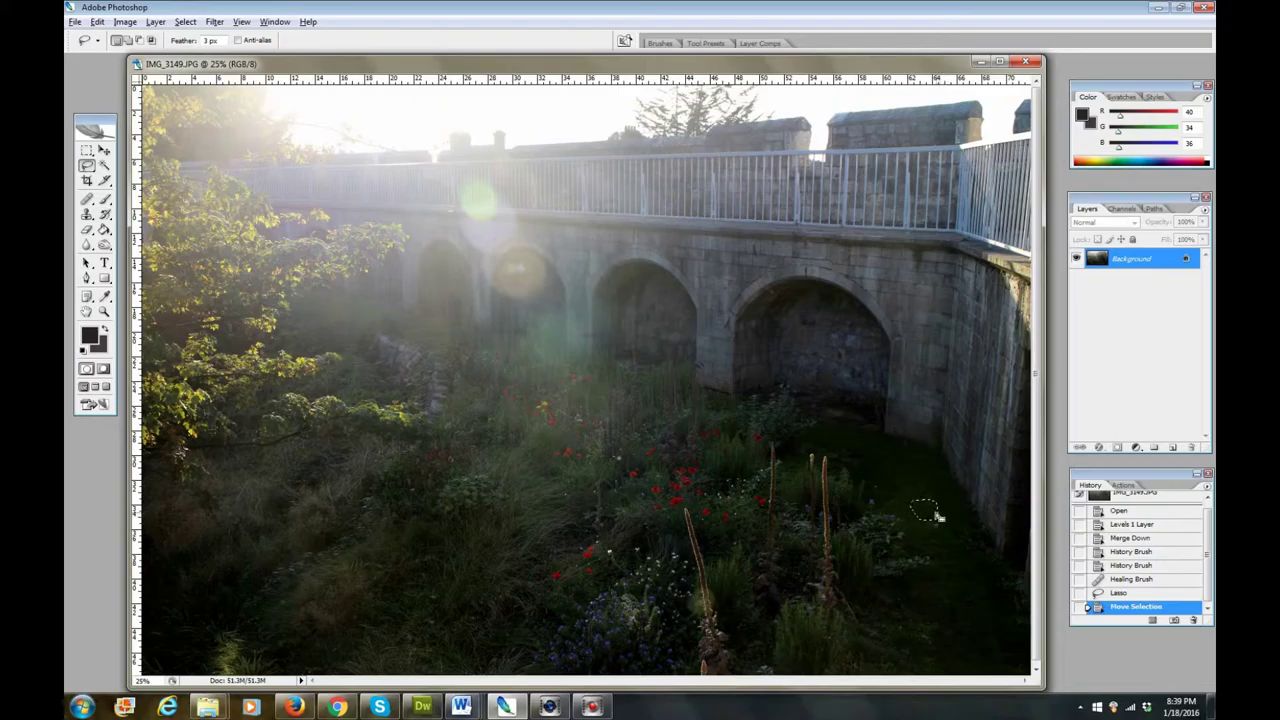
key(alt)
drag(928, 512, 955, 549)
key(ctrl+d)
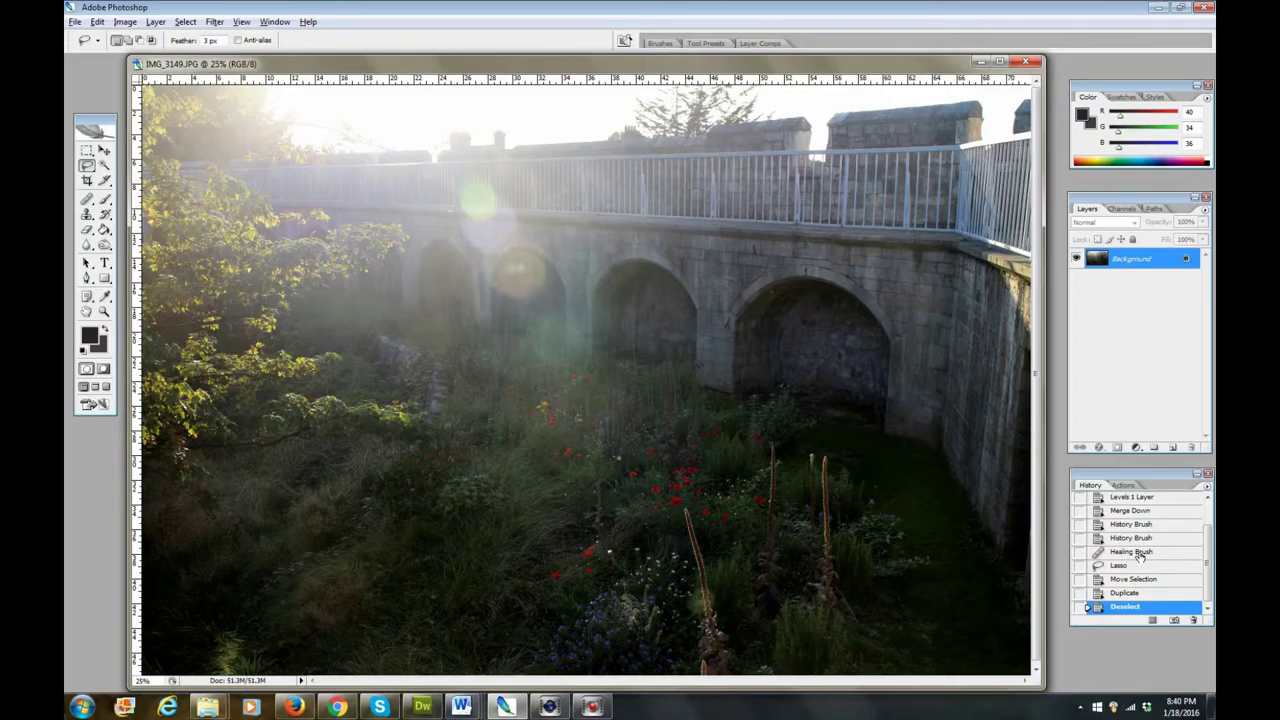
Compare the edited photo with the original in History, then return to the Deselect state.
scroll(1167, 554, up, 3)
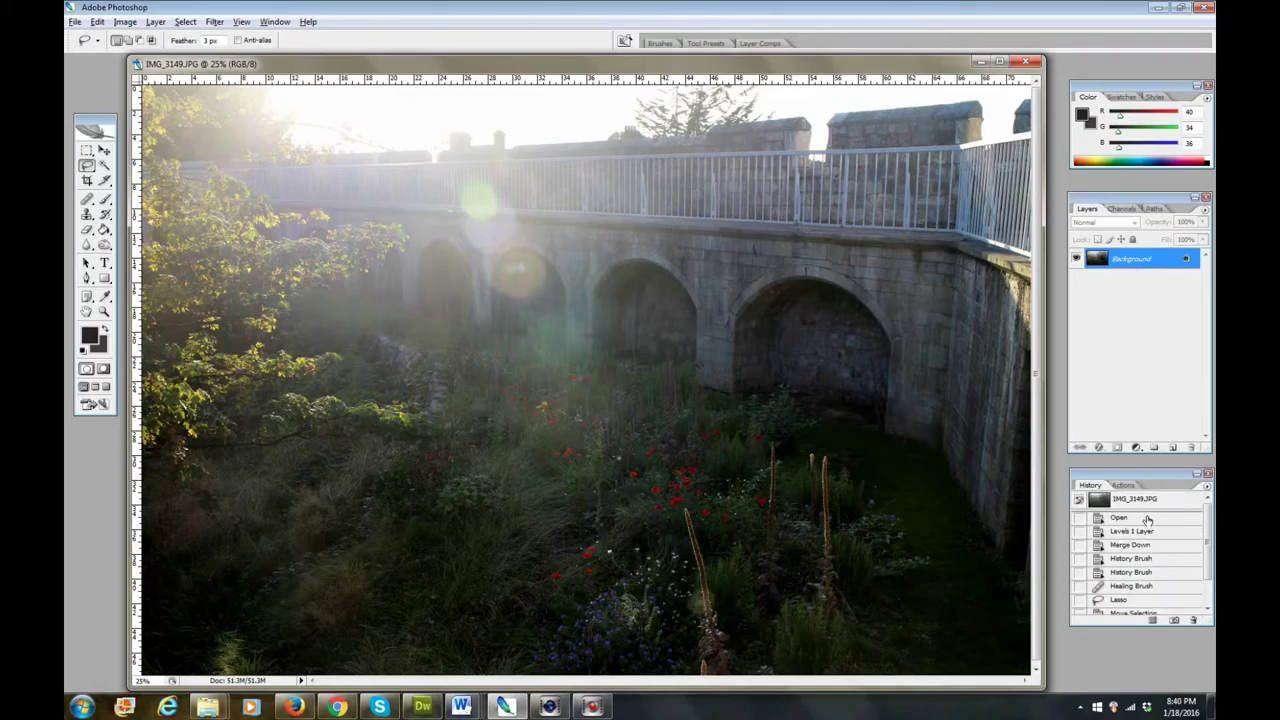
click(1147, 518)
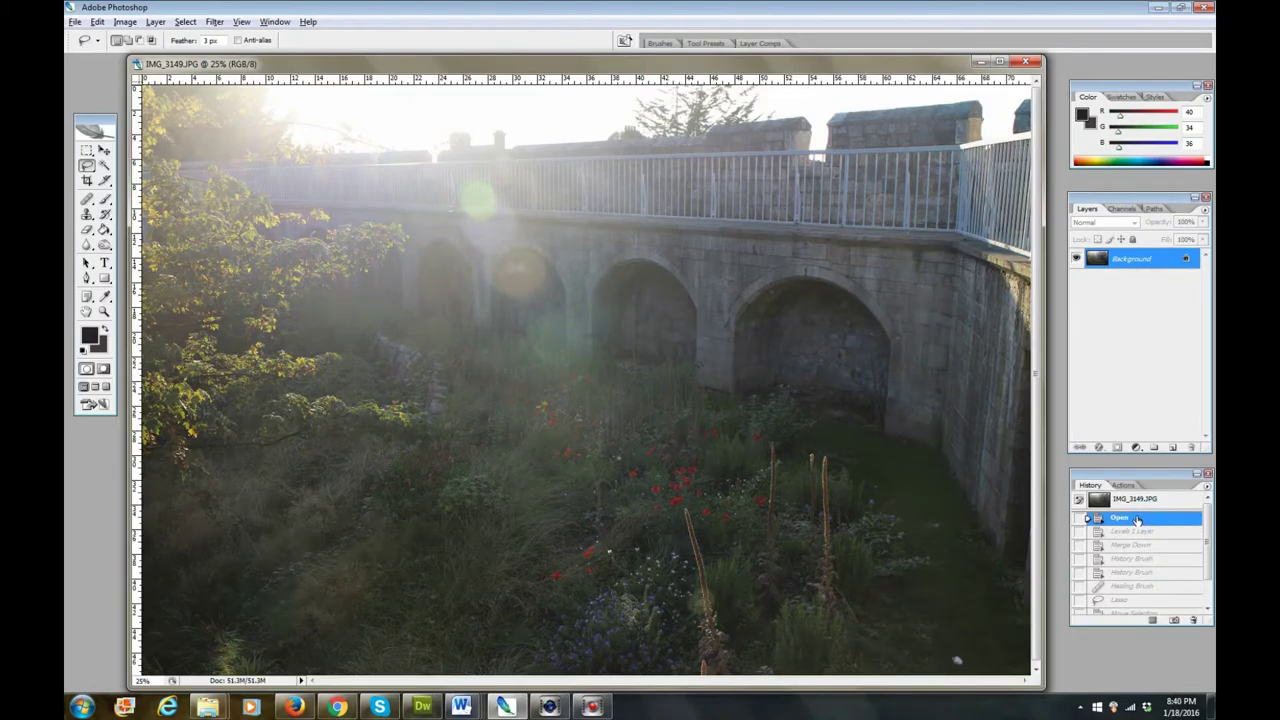
scroll(1146, 541, down, 2)
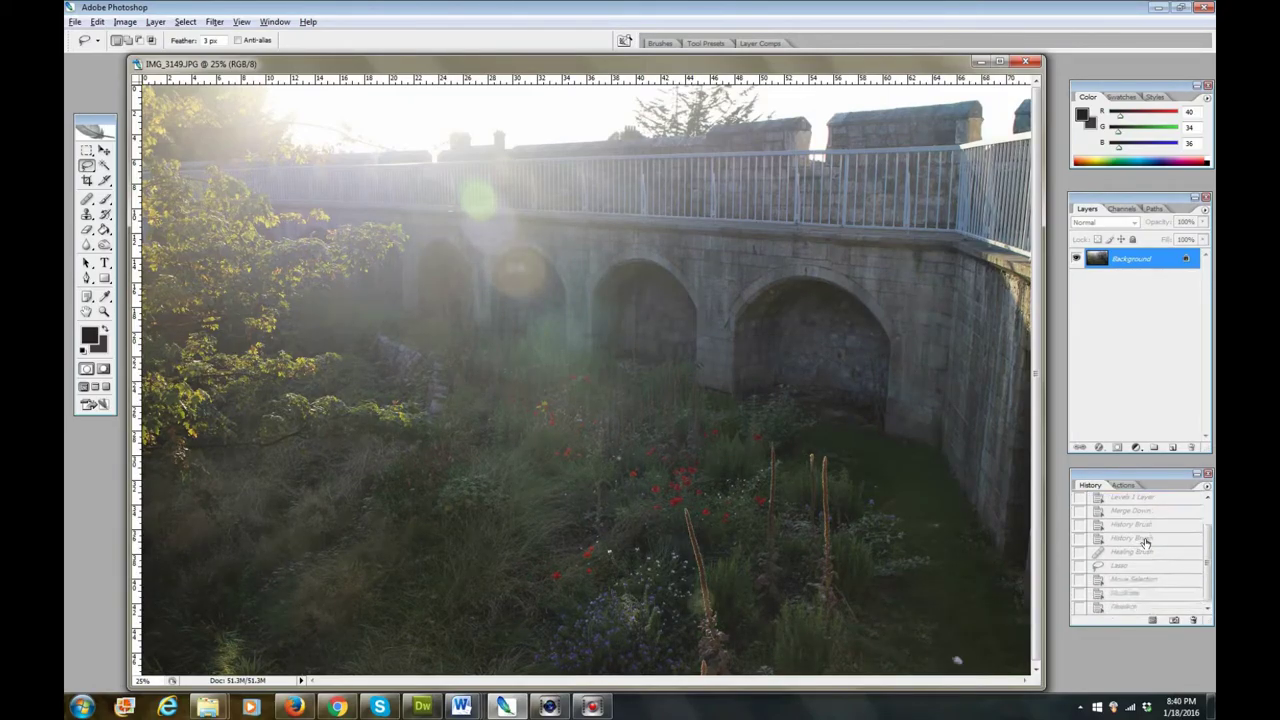
click(1126, 607)
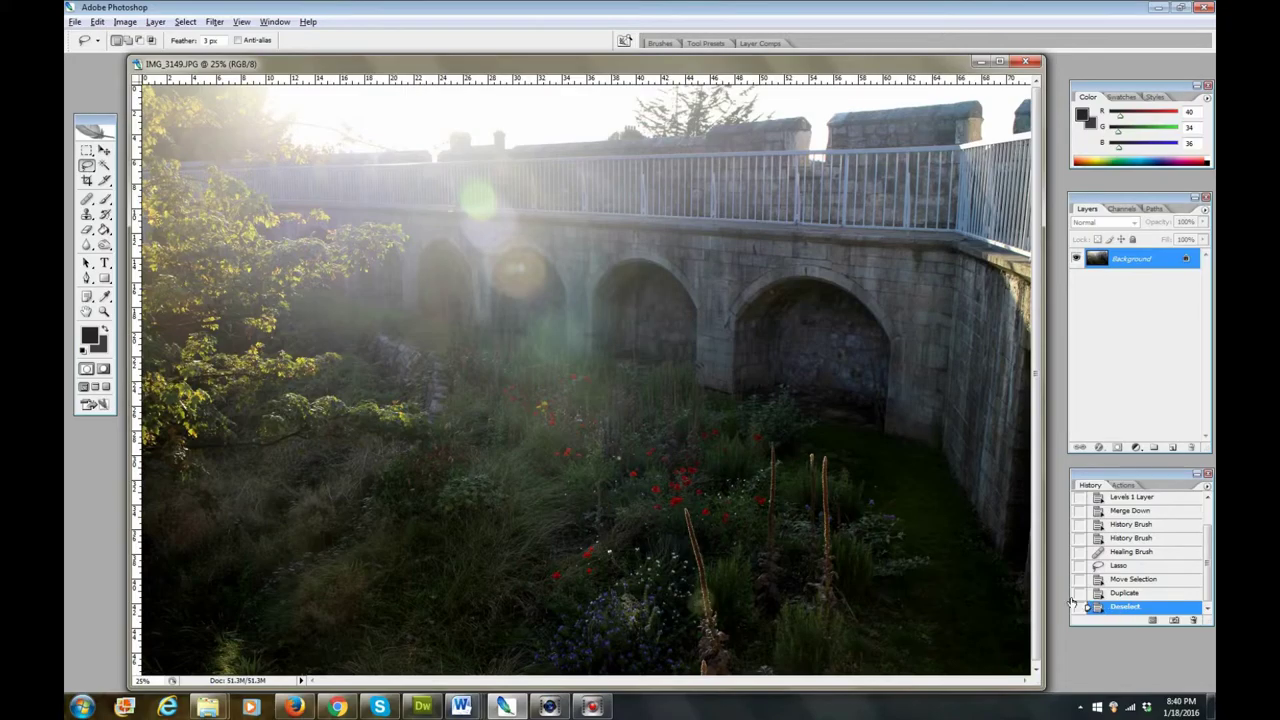
click(75, 22)
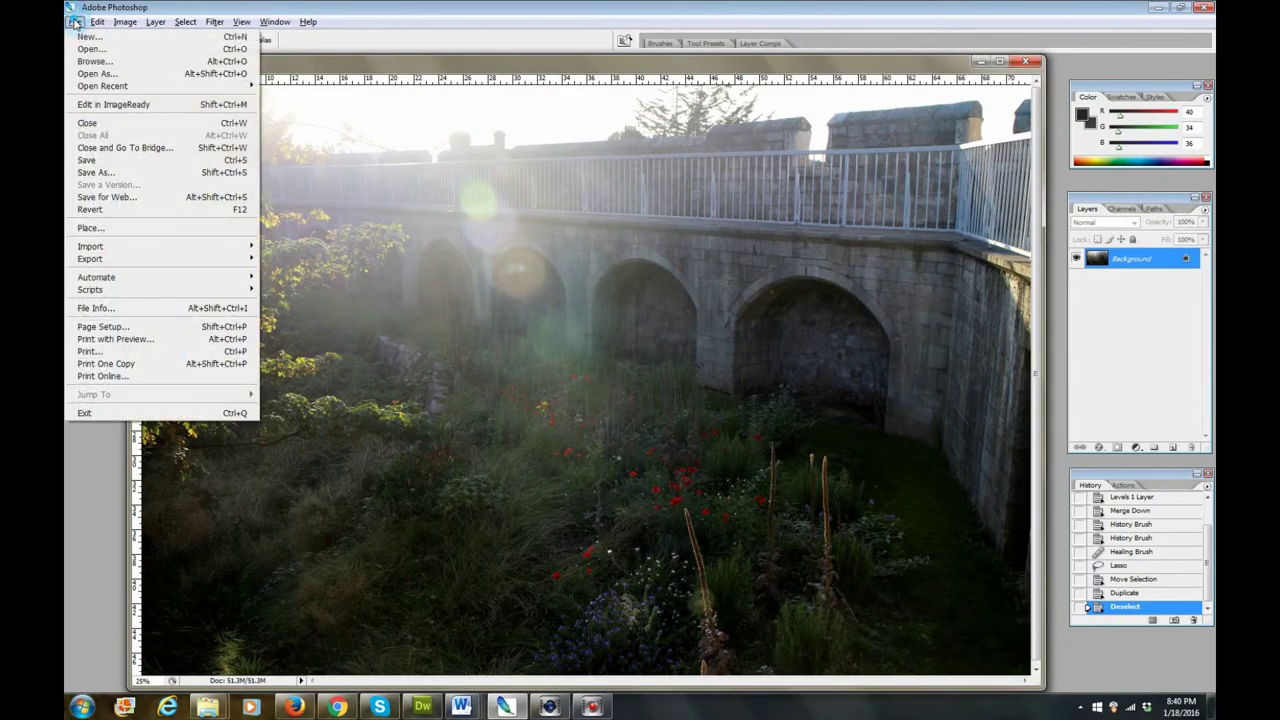
Save the photo as a new JPEG named IMG_3149b with High quality settings.
click(104, 174)
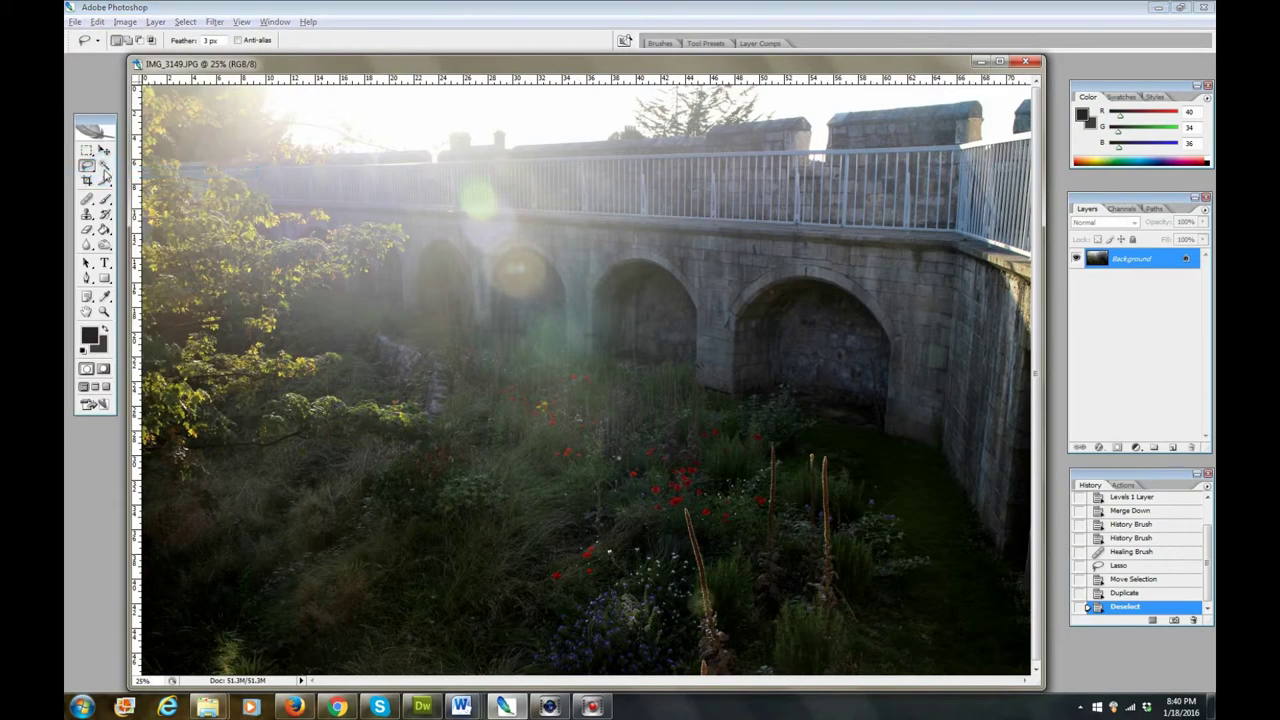
click(638, 340)
key(BackSpace)
text(5)
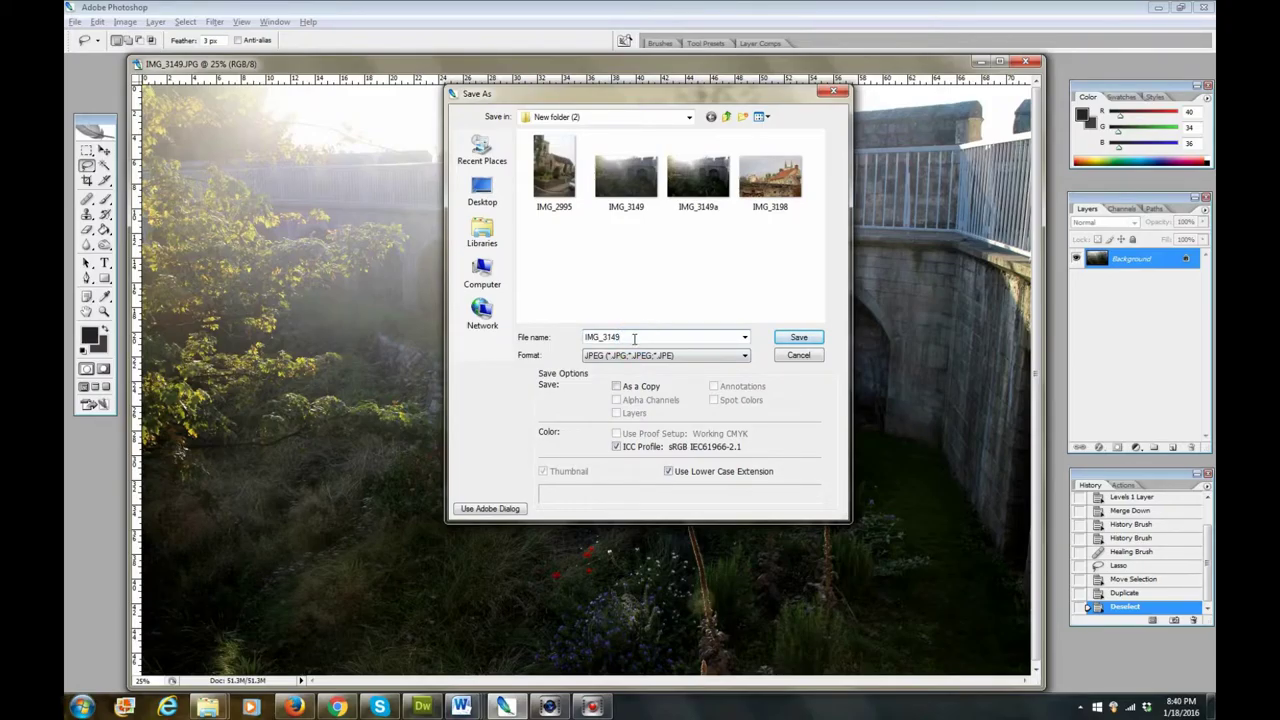
text(b)
click(790, 340)
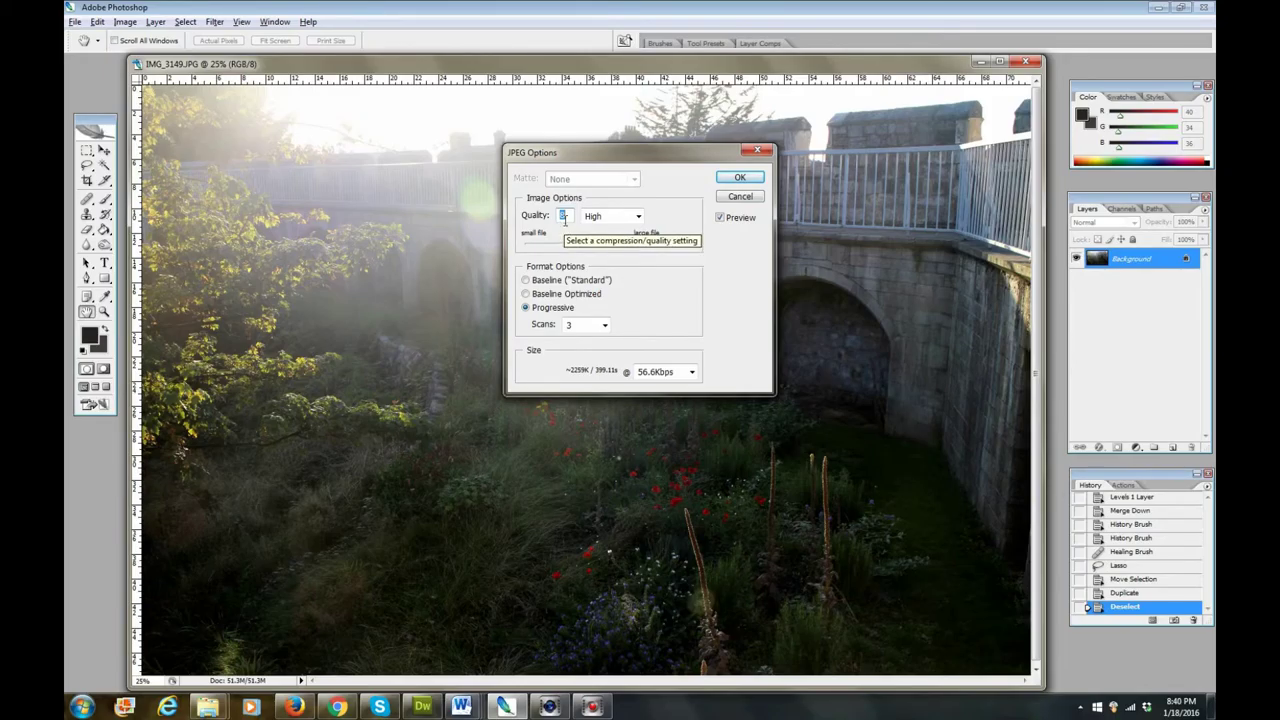
click(741, 178)
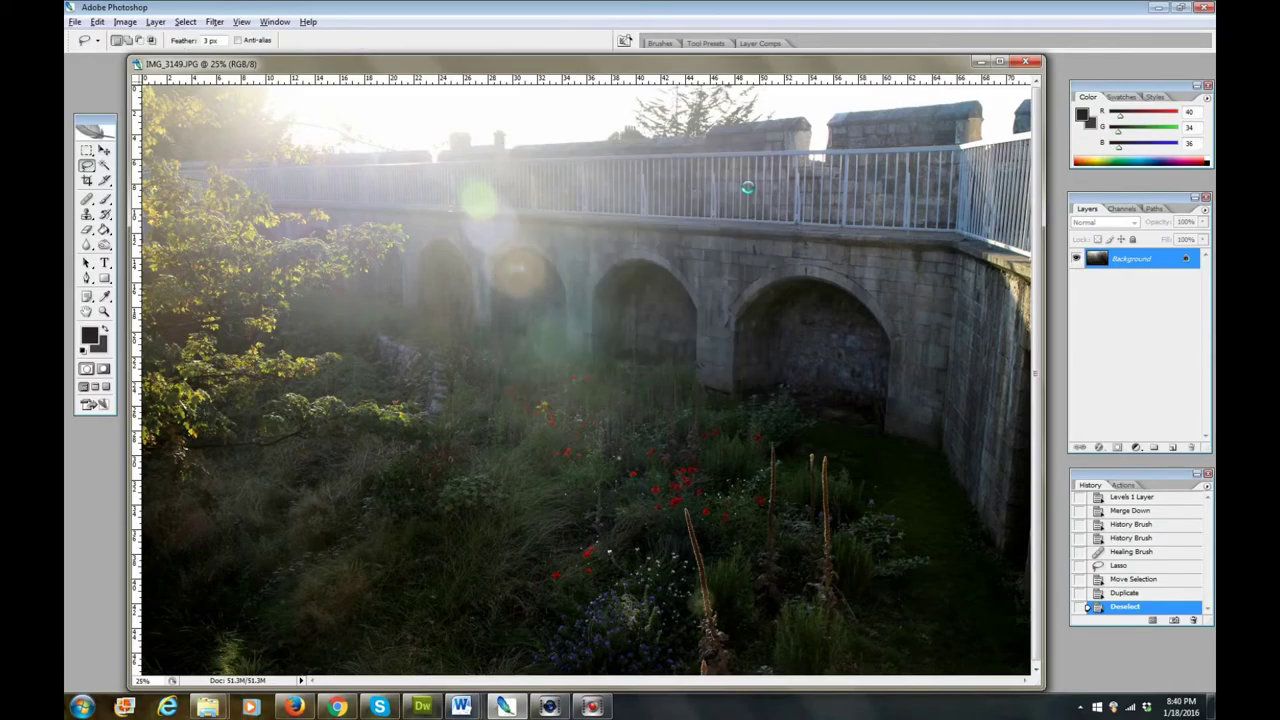